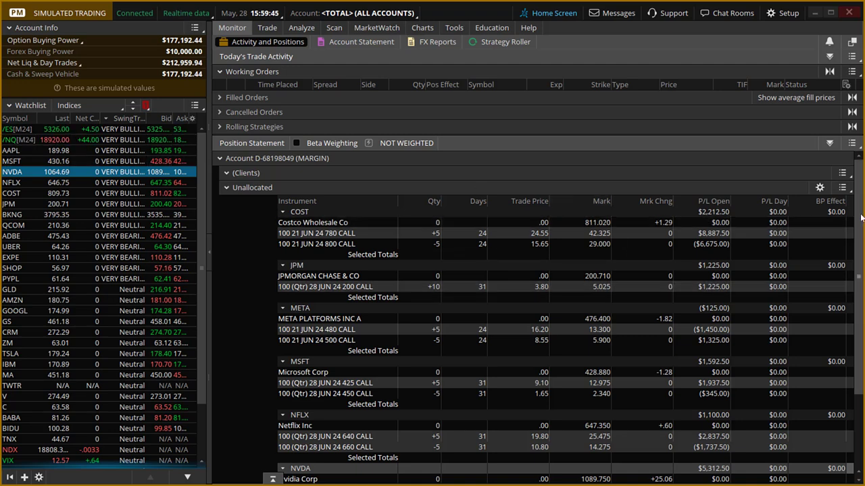
Scroll the Position Statement down to show the NVDA call spread rows and Overall Totals
left_click_drag(860, 217, 861, 261)
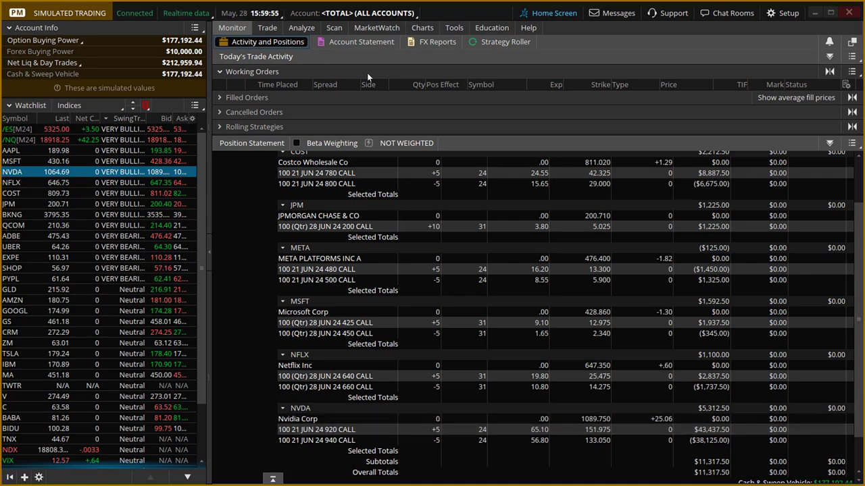
left_click(310, 28)
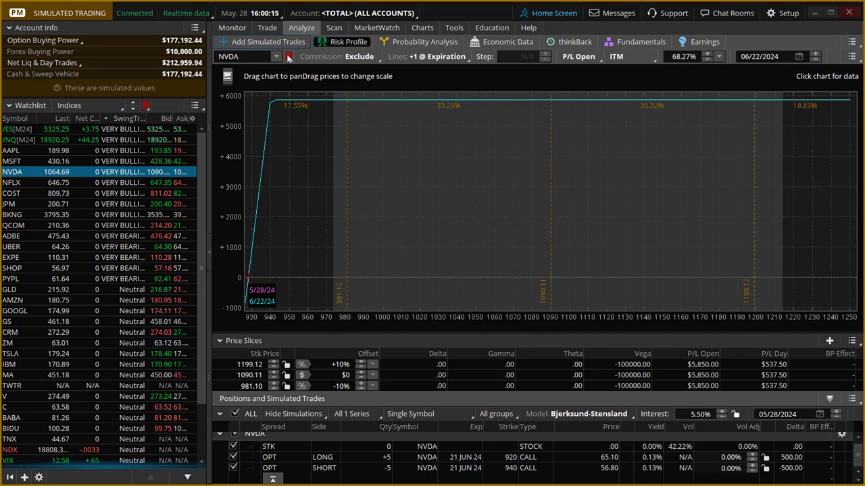
left_click(235, 28)
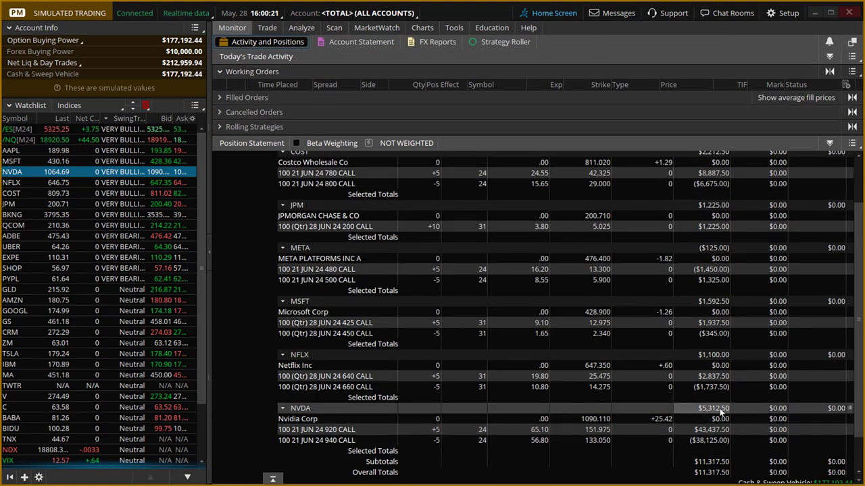
left_click(301, 28)
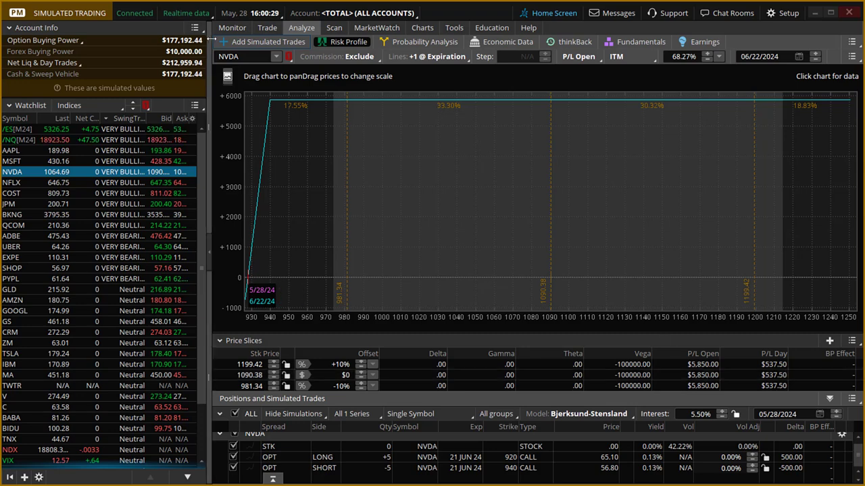
left_click(238, 30)
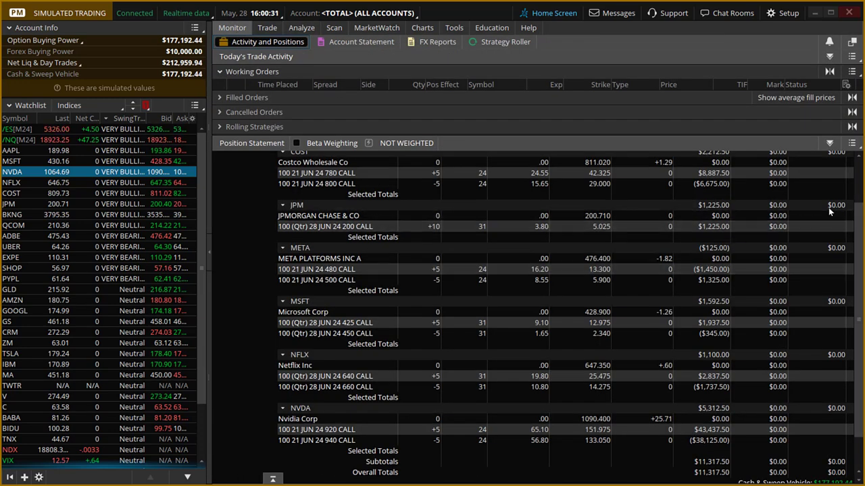
Scroll the Position Statement back to the top to show the COST 780/800 call spread
scroll(858, 186, "up", 3)
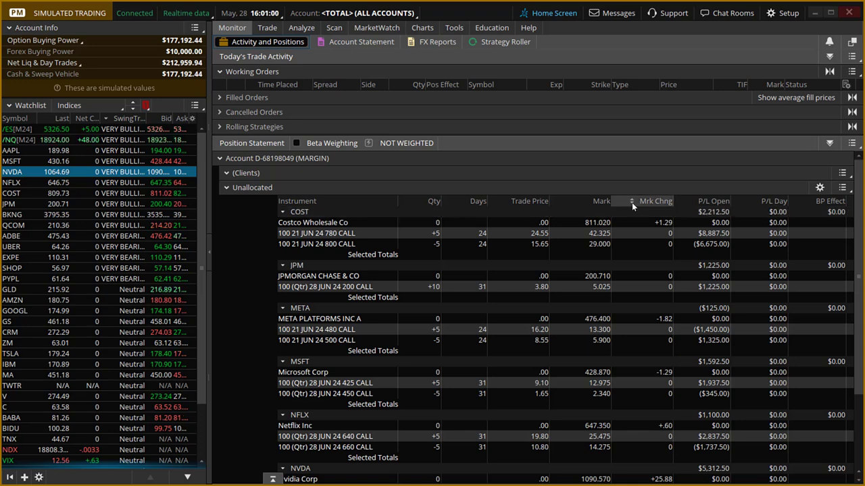
Enter =+5800 in NVDA cell B34 and 2300 in COST cell B37 of the spreadsheet
left_click(814, 14)
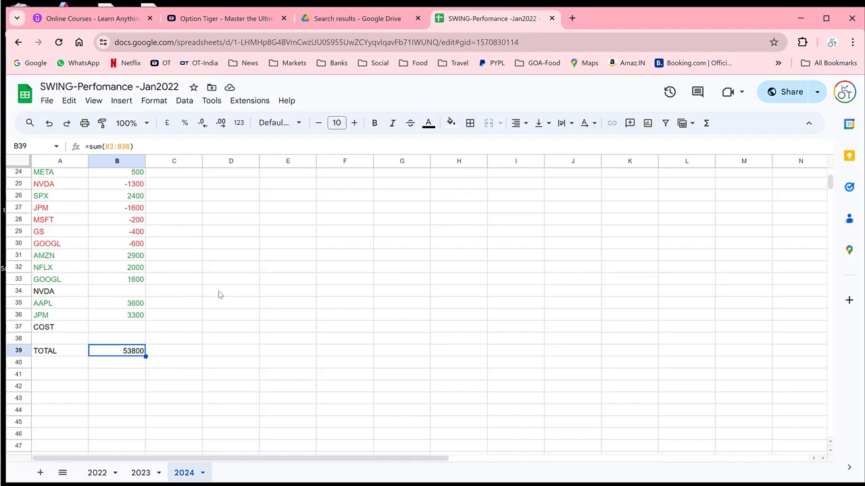
left_click(138, 292)
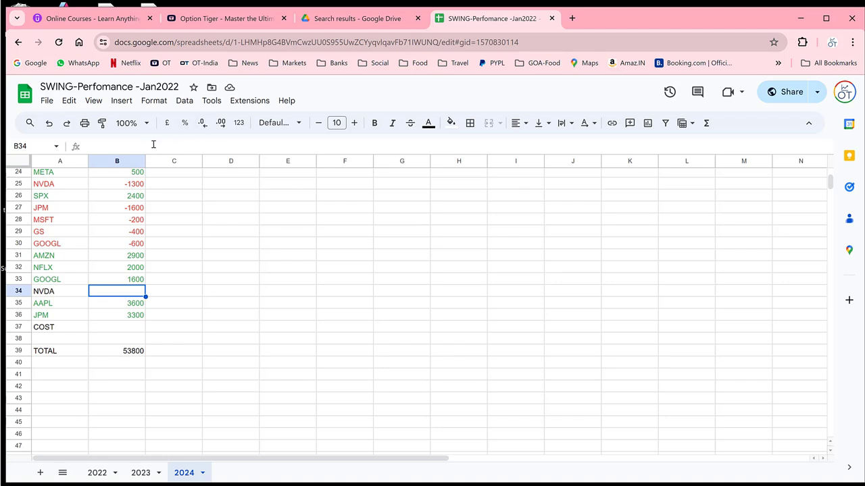
left_click(161, 147)
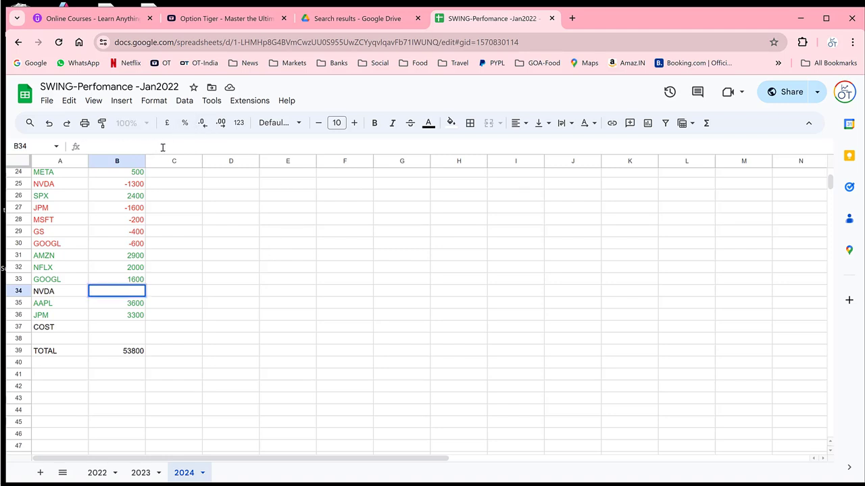
type("=+5800")
key("Return")
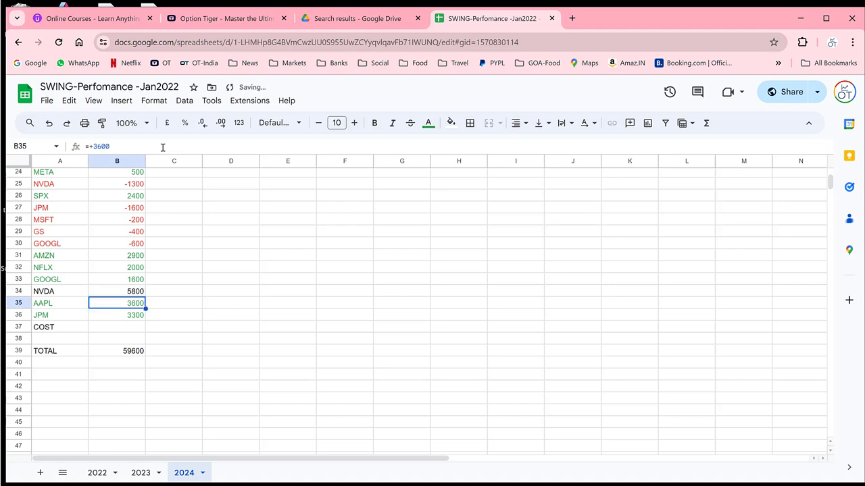
left_click(136, 331)
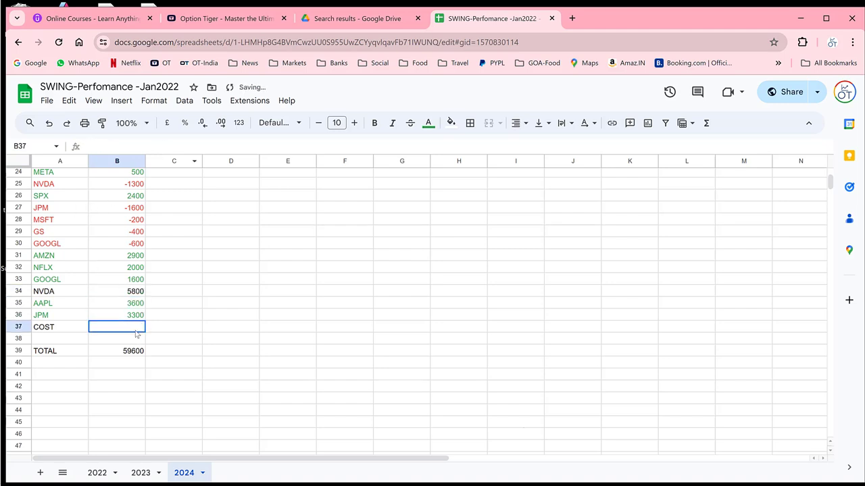
type("=")
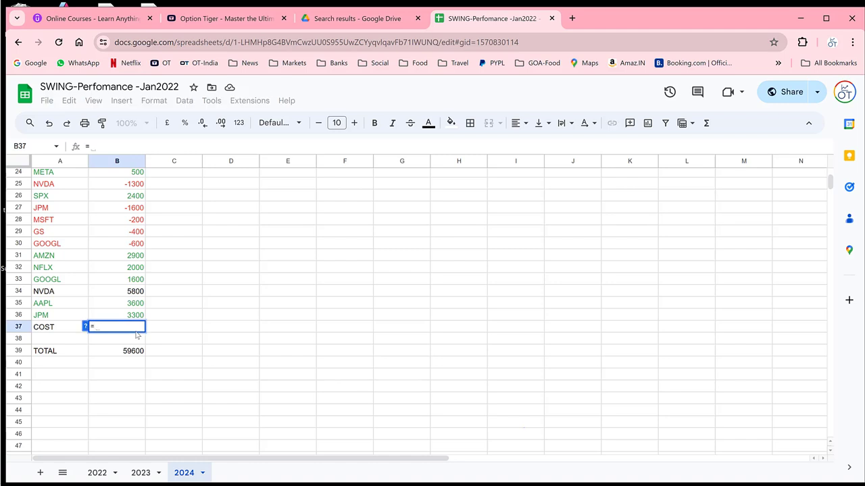
type("+2300")
key("Return")
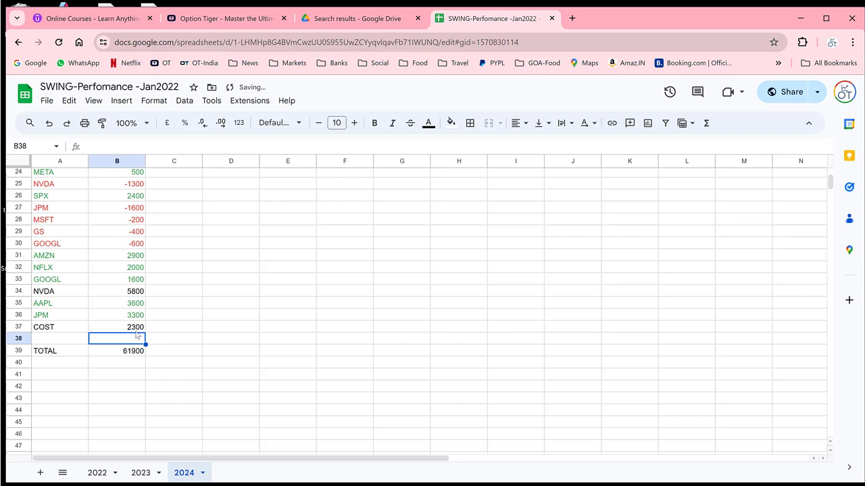
Make the text of NVDA row 34 and COST row 37 custom green, then return to thinkorswim
left_click(18, 291)
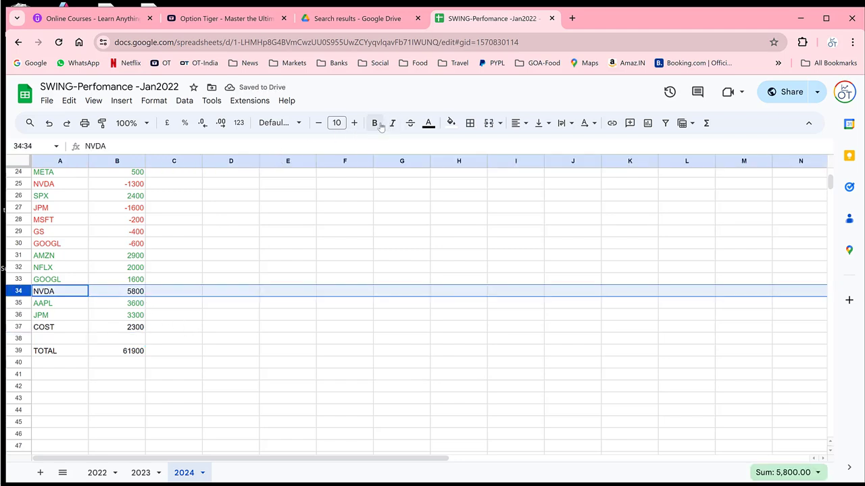
left_click(428, 123)
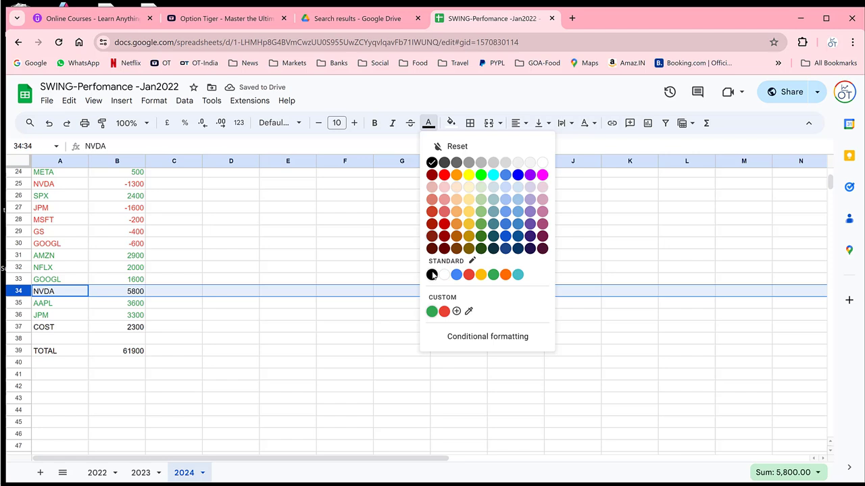
left_click(432, 311)
left_click(30, 330)
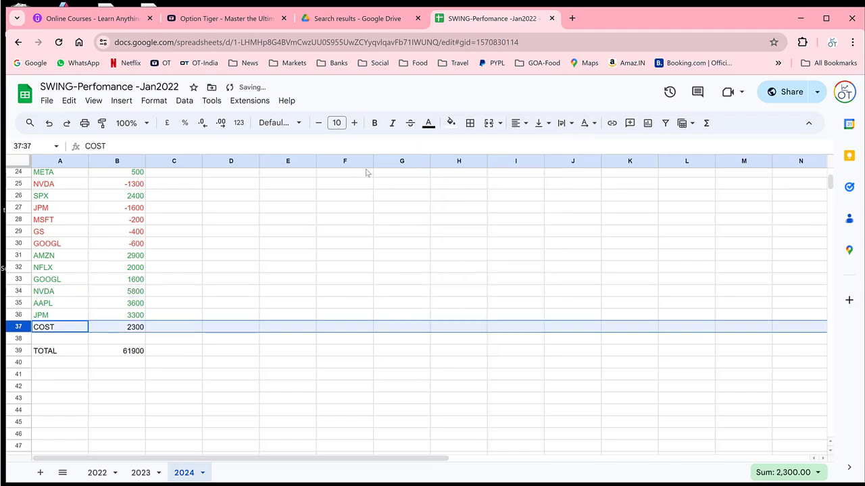
left_click(428, 124)
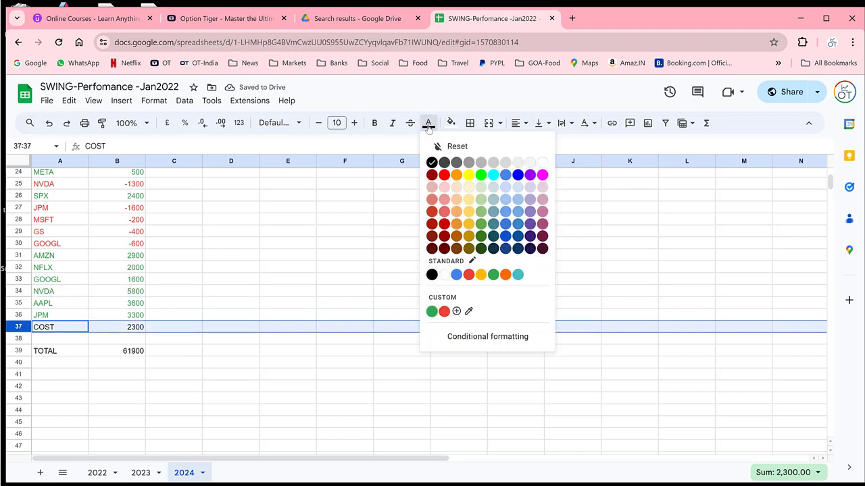
left_click(432, 311)
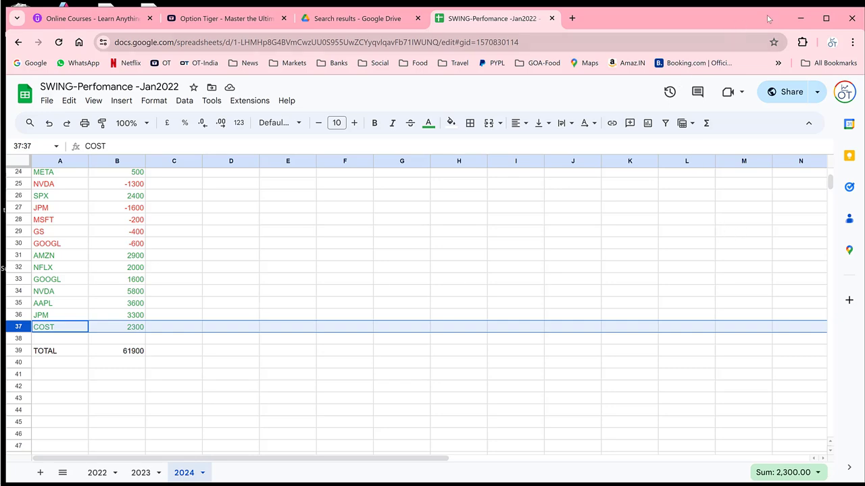
key("alt+Tab")
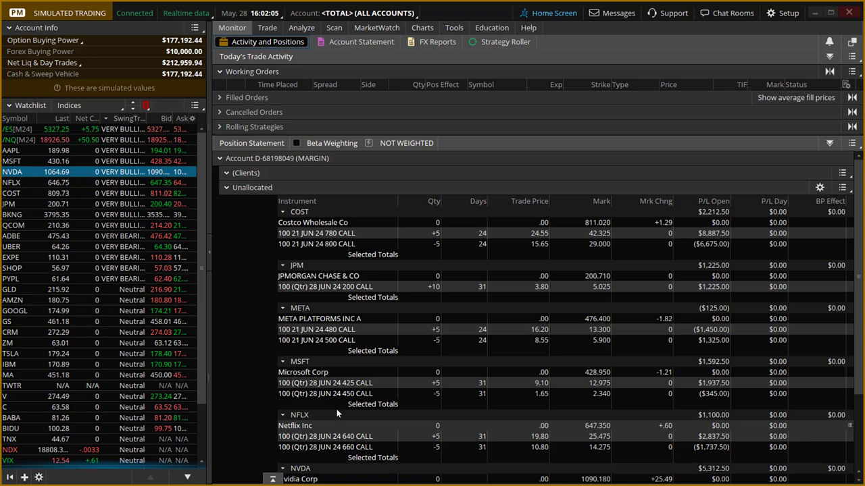
Open the option chain for AAPL from the watchlist in the Analyze workspace
left_click(18, 151)
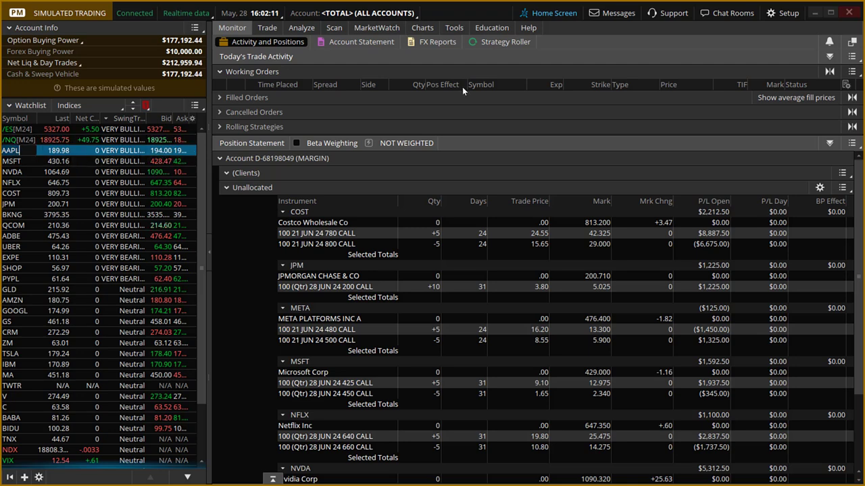
left_click(292, 28)
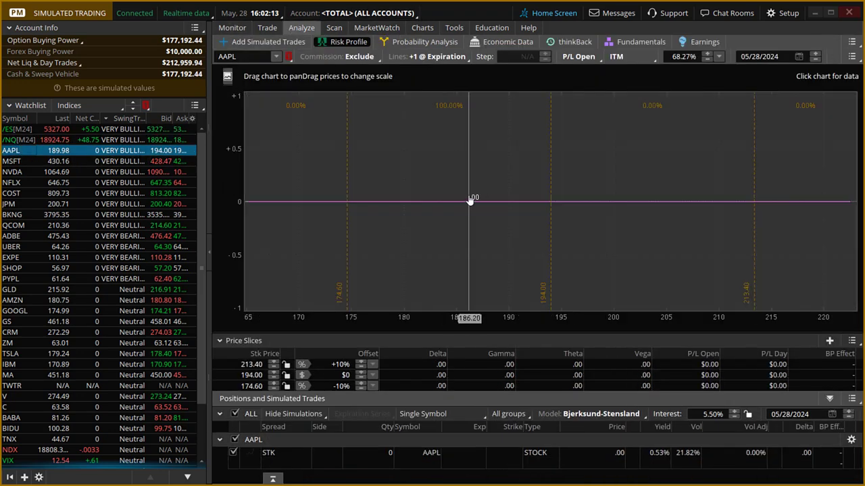
left_click(264, 41)
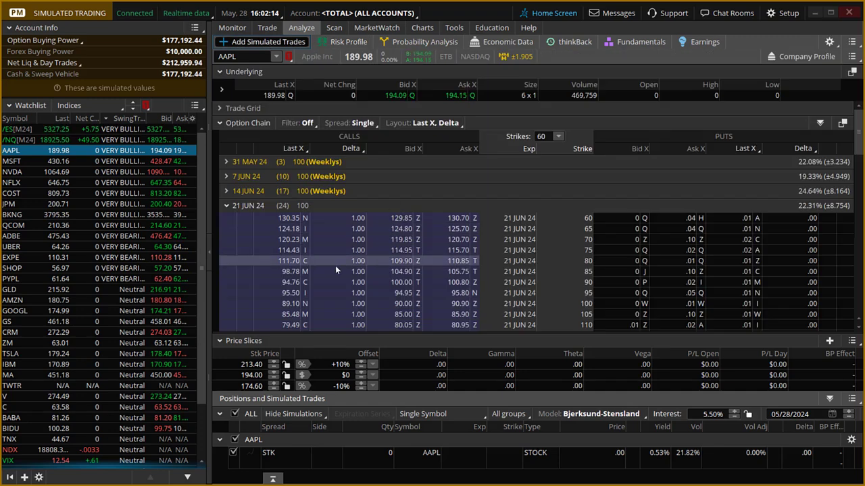
Expand the 5 JUL 24 expiration, locate the 200-strike call, then return to Monitor
left_click(223, 204)
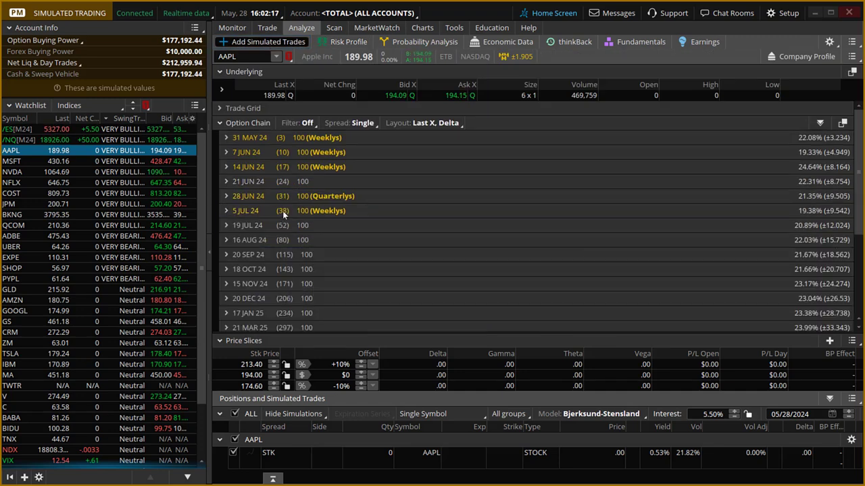
left_click(226, 211)
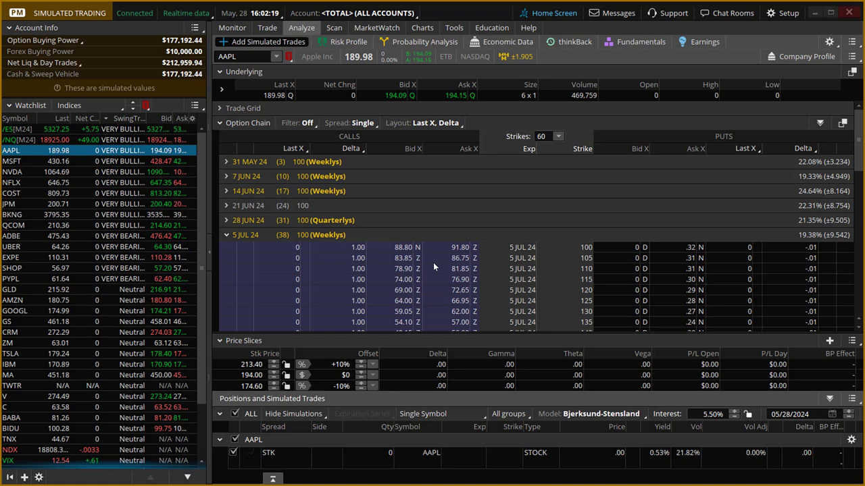
scroll(862, 173, "down", 8)
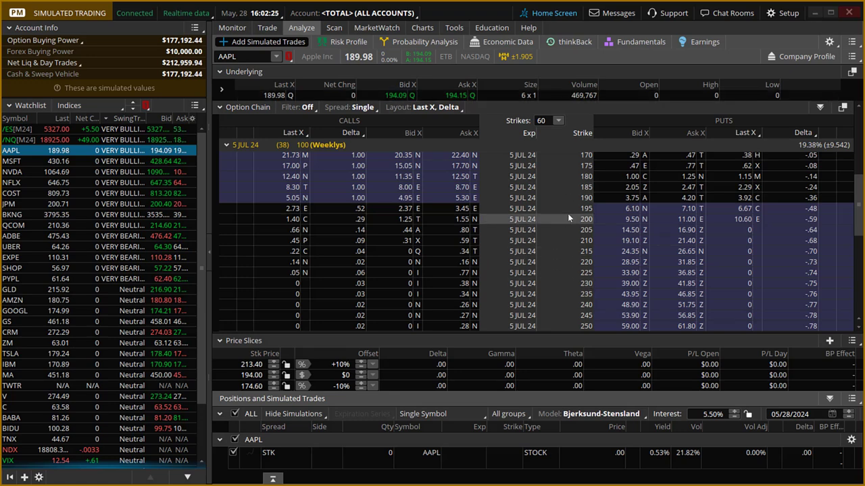
left_click(447, 219)
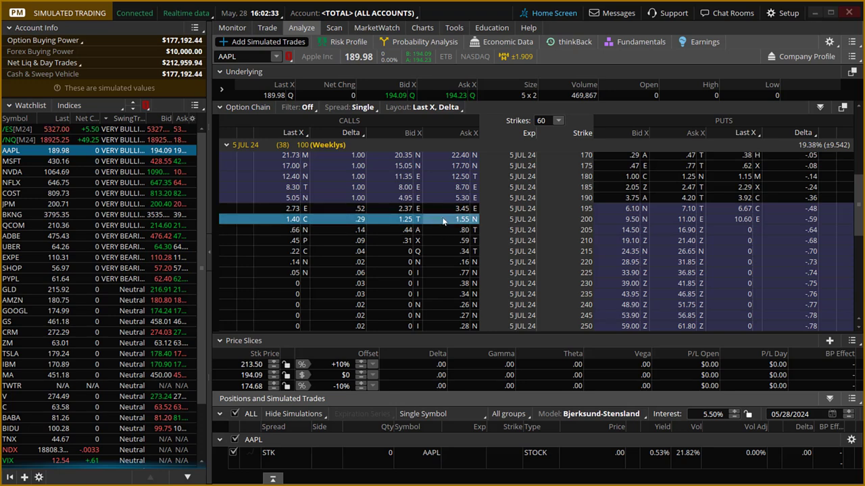
left_click(443, 220)
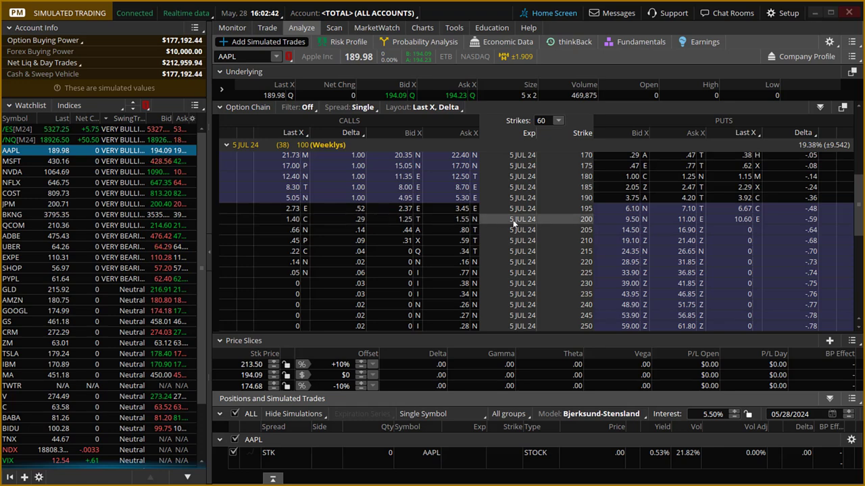
left_click(232, 27)
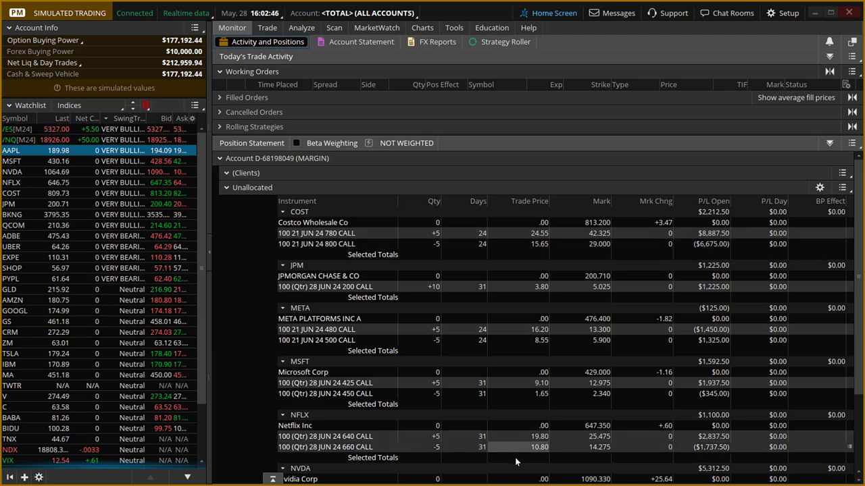
Scroll the Position Statement down to the NVDA 920/940 call spread and Overall Totals
scroll(858, 223, "down", 3)
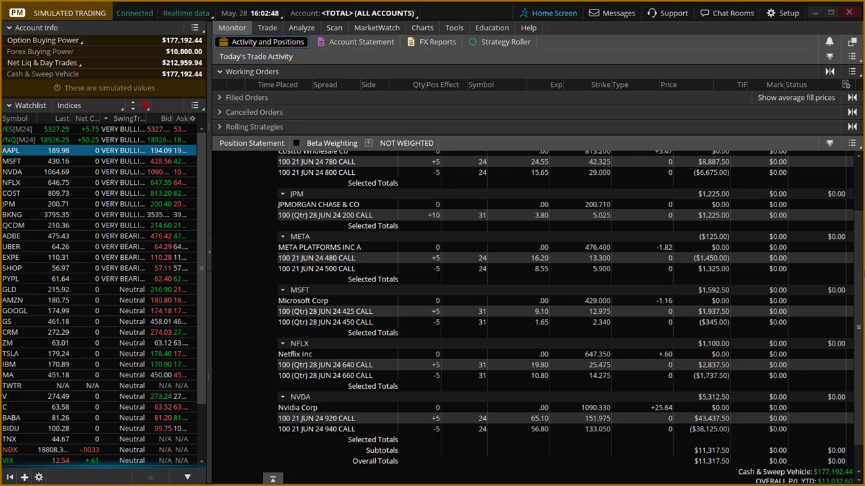